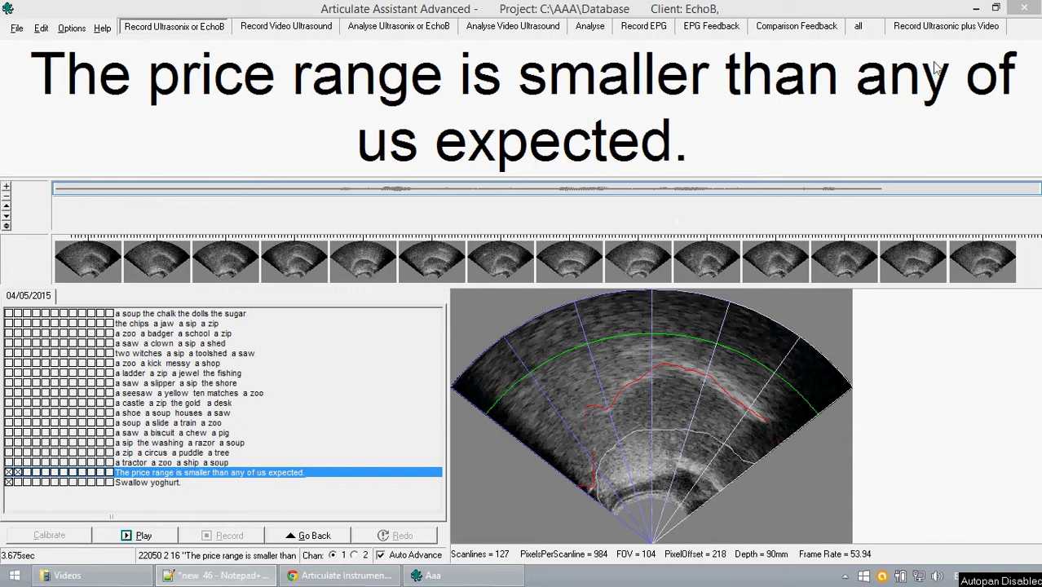
# Turn on Design mode for the window layout and move the Design palette onto the waveform area
pyautogui.rightClick(904, 12)
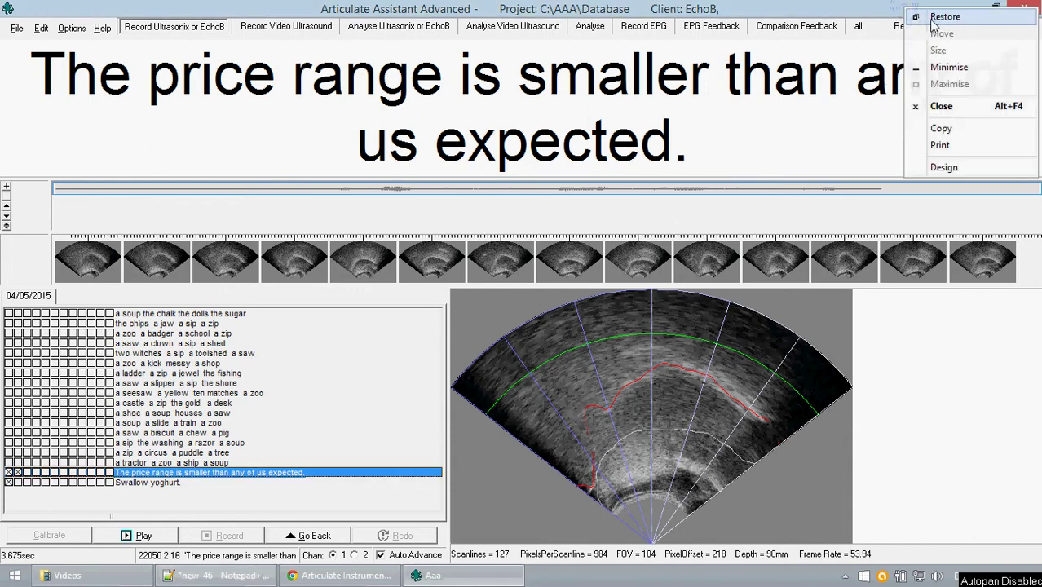
pyautogui.click(968, 170)
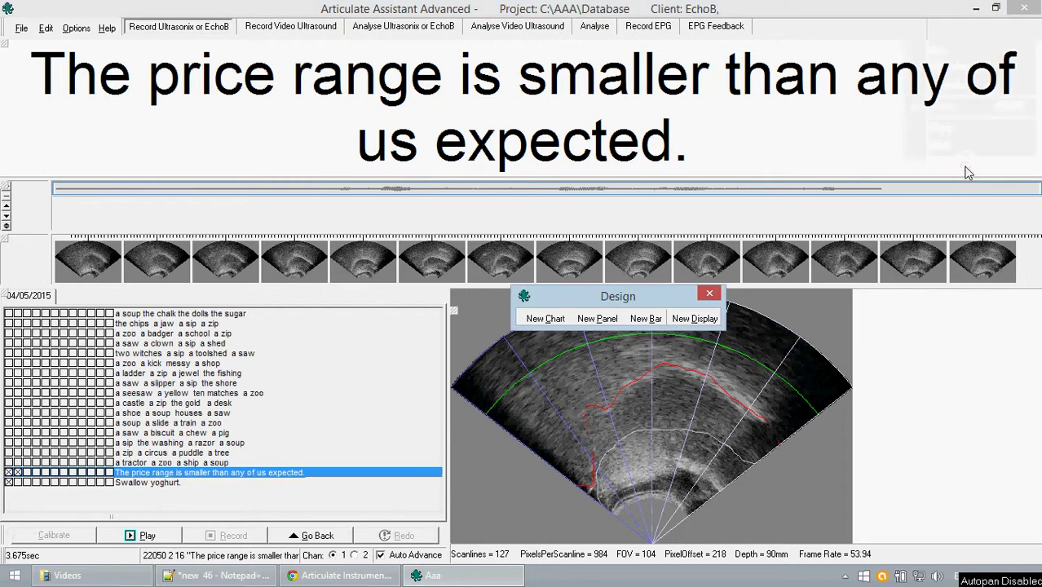
pyautogui.moveTo(656, 302); pyautogui.dragTo(577, 208)
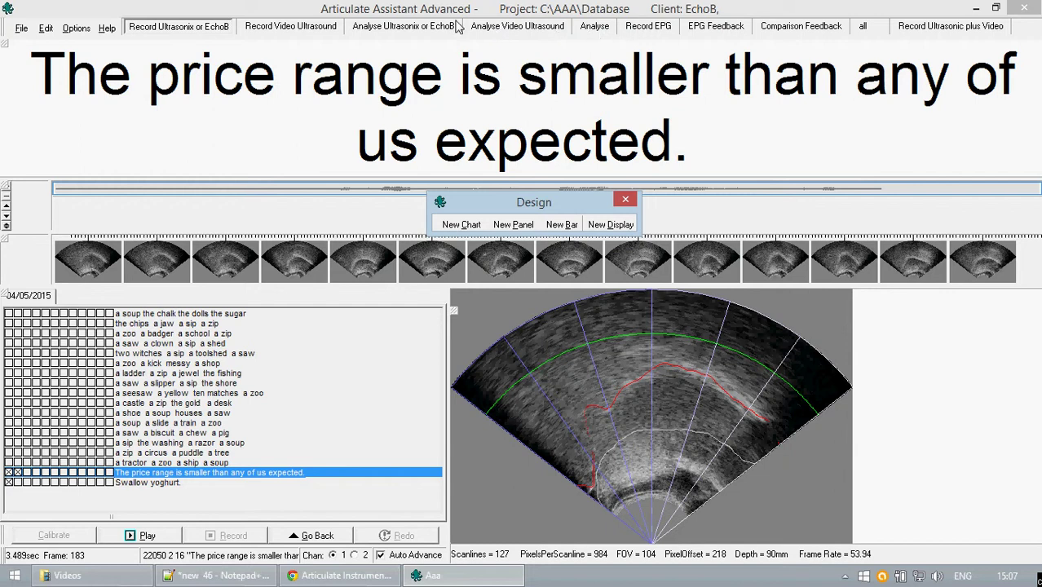
# Save the current screen layout as a new setup named Tutorial
pyautogui.rightClick(211, 33)
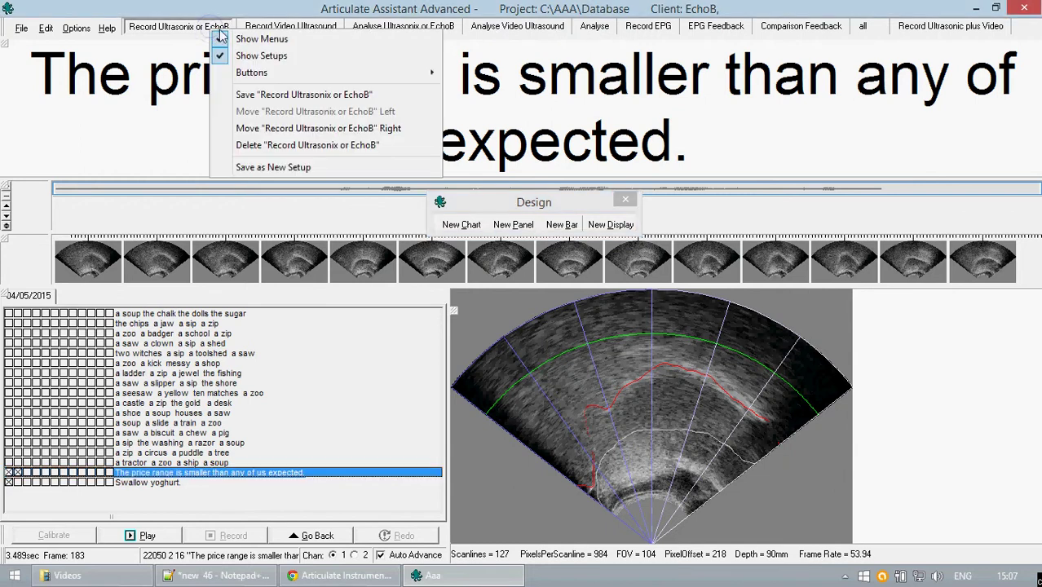
pyautogui.click(323, 168)
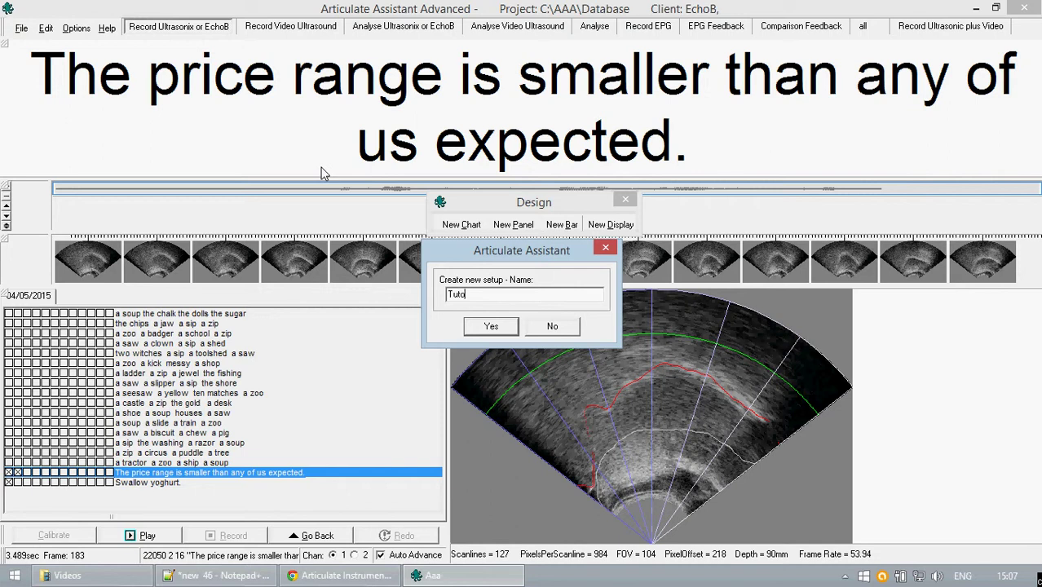
pyautogui.press('Return')
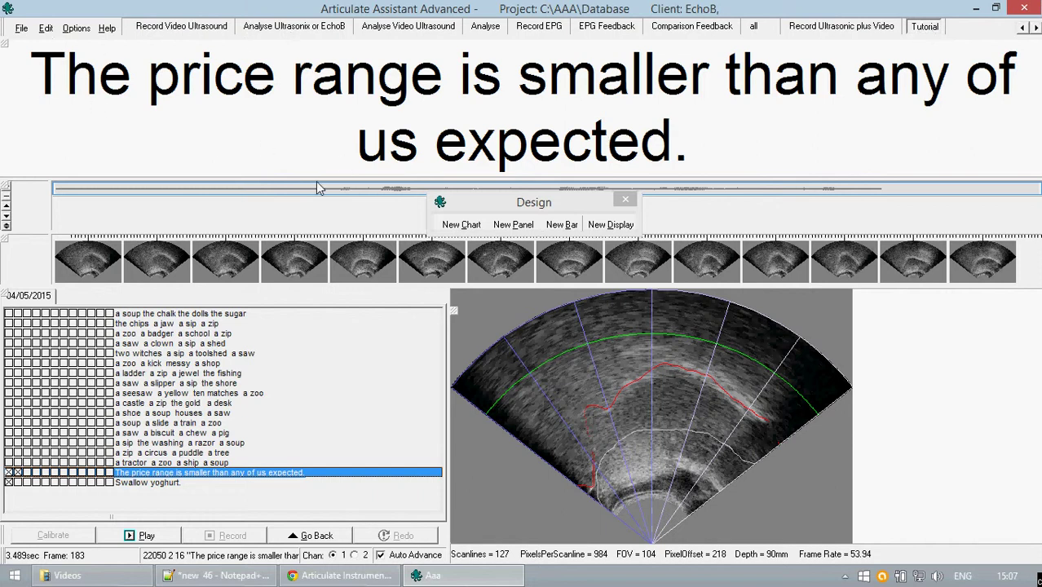
# Add a Spectrogram chart, enlarge its floating window and place it over the middle of the layout
pyautogui.moveTo(501, 207); pyautogui.dragTo(529, 216)
pyautogui.click(497, 235)
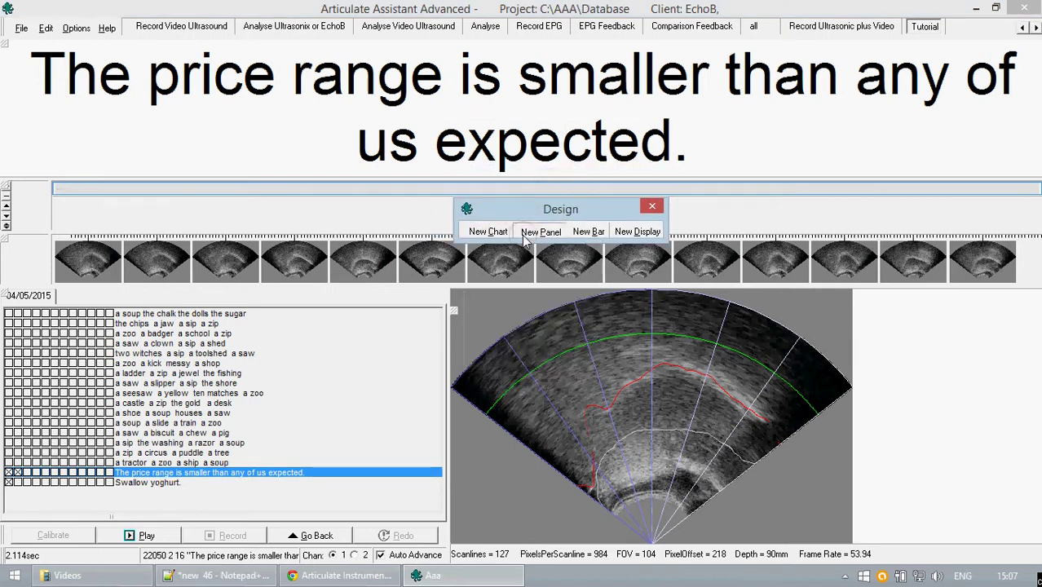
pyautogui.moveTo(540, 236)
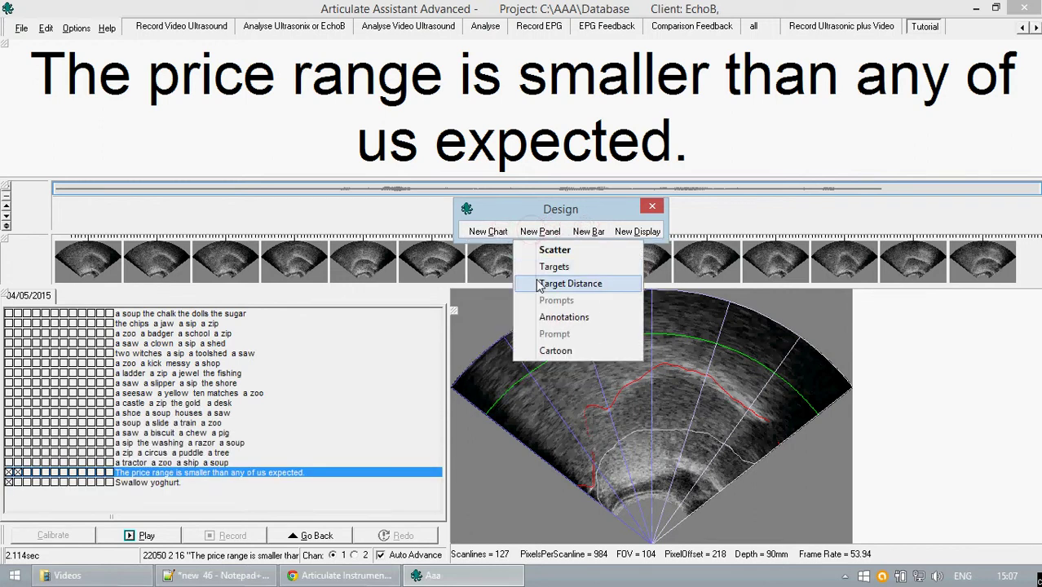
pyautogui.moveTo(484, 237)
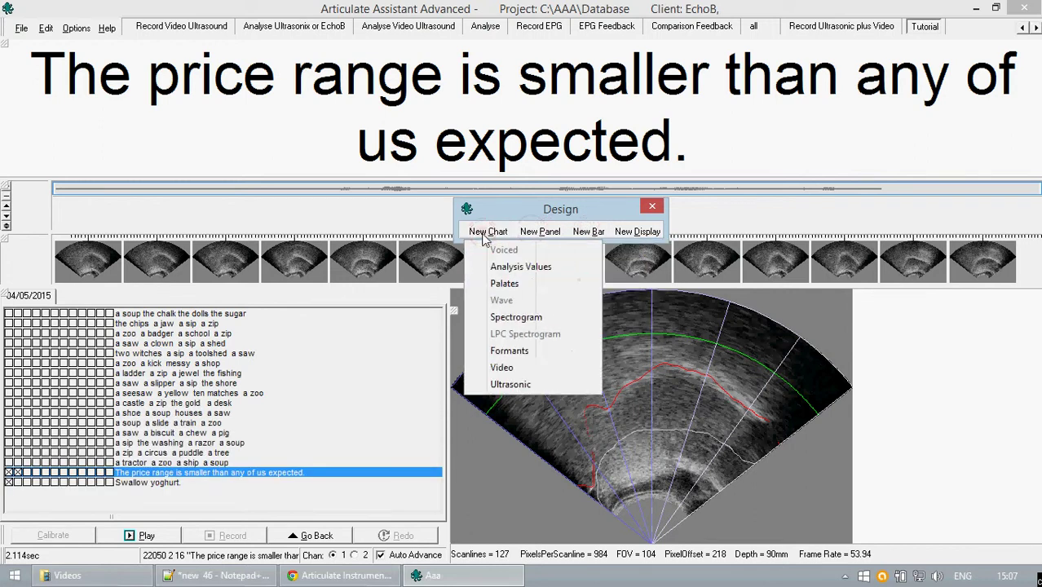
pyautogui.click(516, 319)
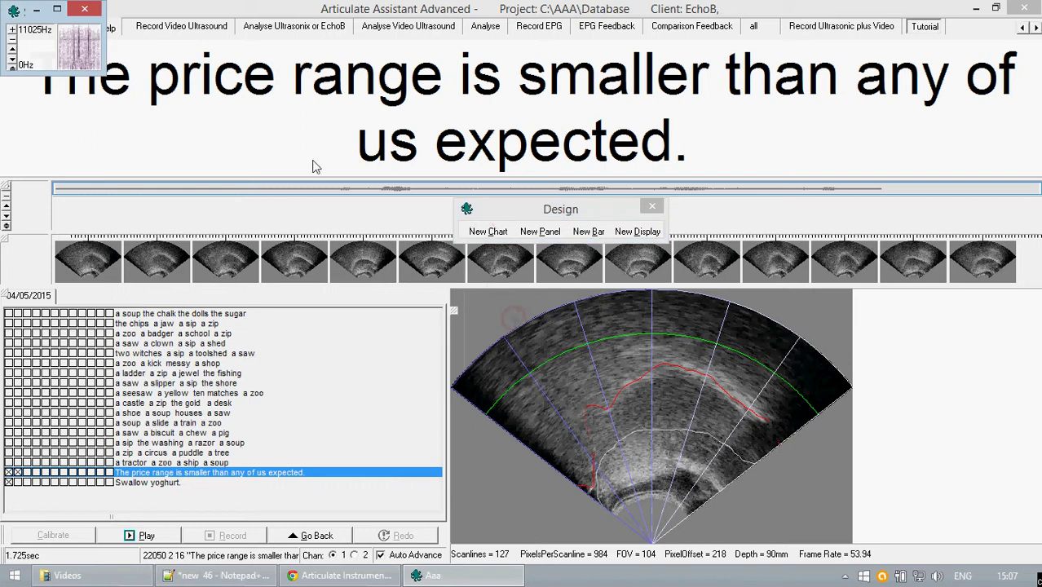
pyautogui.moveTo(97, 72); pyautogui.dragTo(224, 188)
pyautogui.moveTo(96, 20); pyautogui.dragTo(503, 221)
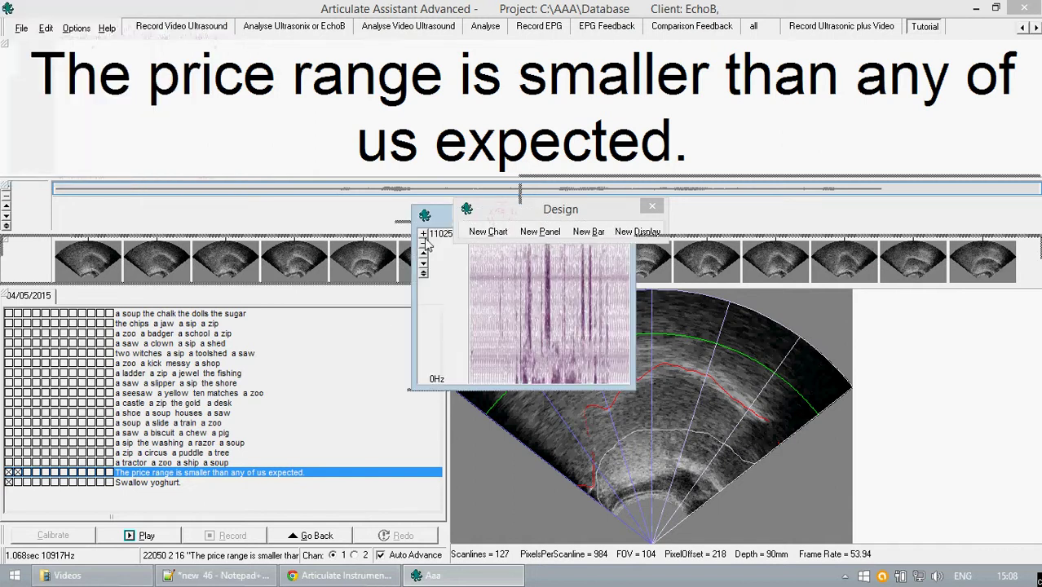
# Move the Design palette clear of the spectrogram and dock the chart beside the prompt list
pyautogui.moveTo(532, 210); pyautogui.dragTo(600, 179)
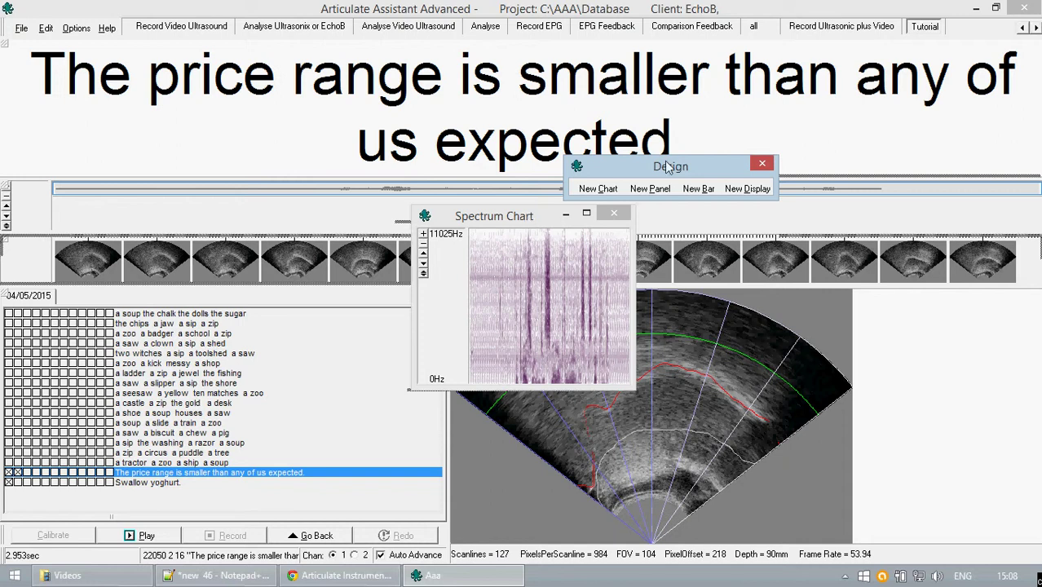
pyautogui.moveTo(660, 169); pyautogui.dragTo(736, 222)
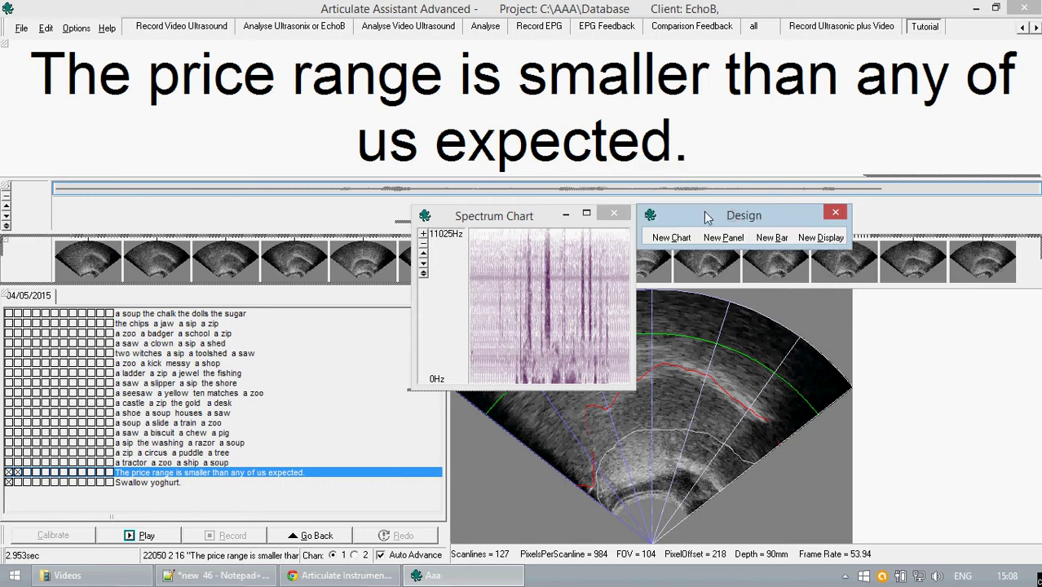
pyautogui.click(515, 220)
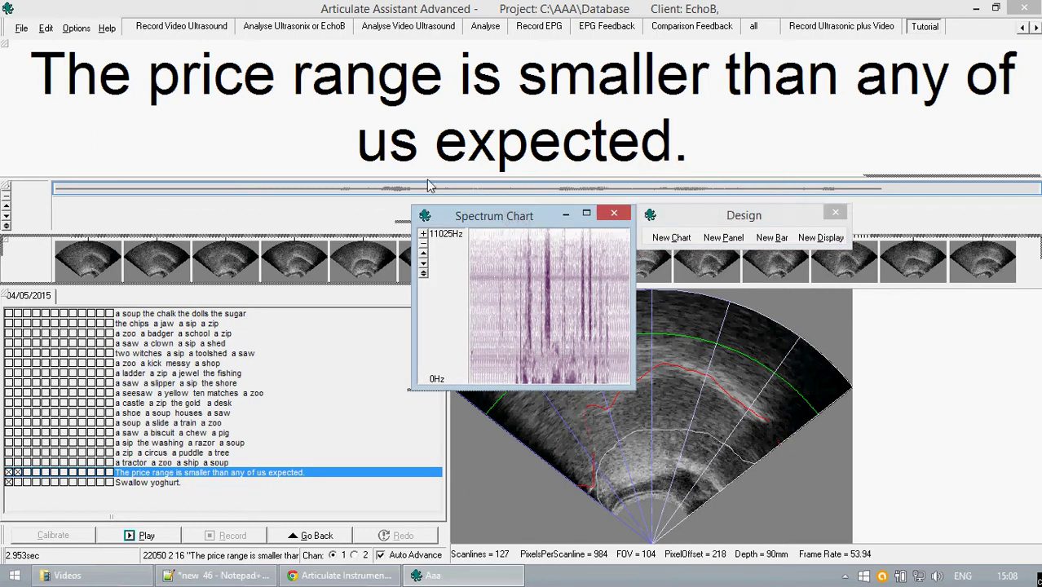
pyautogui.moveTo(182, 302); pyautogui.dragTo(98, 377)
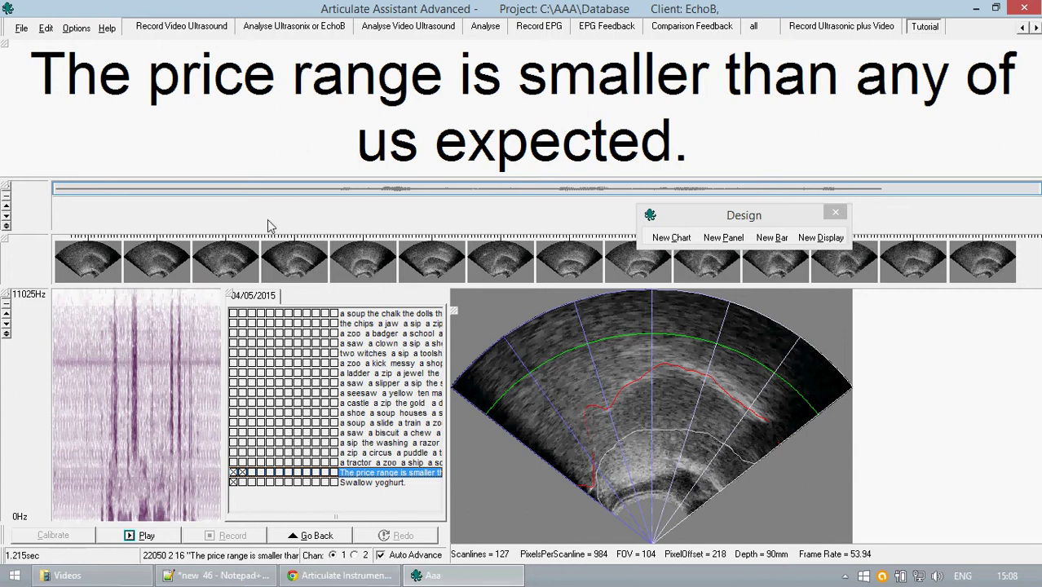
# Undock and close the Prompt text, the Wave chart and the Ultrasonic frame strip to remove them from the layout
pyautogui.moveTo(268, 227); pyautogui.dragTo(327, 226)
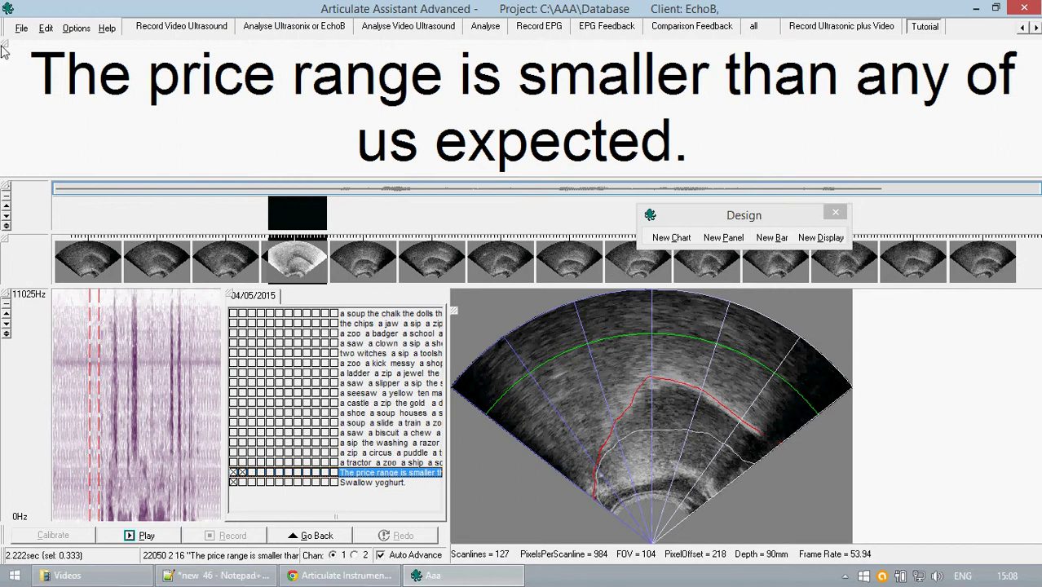
pyautogui.moveTo(4, 50); pyautogui.dragTo(10, 52)
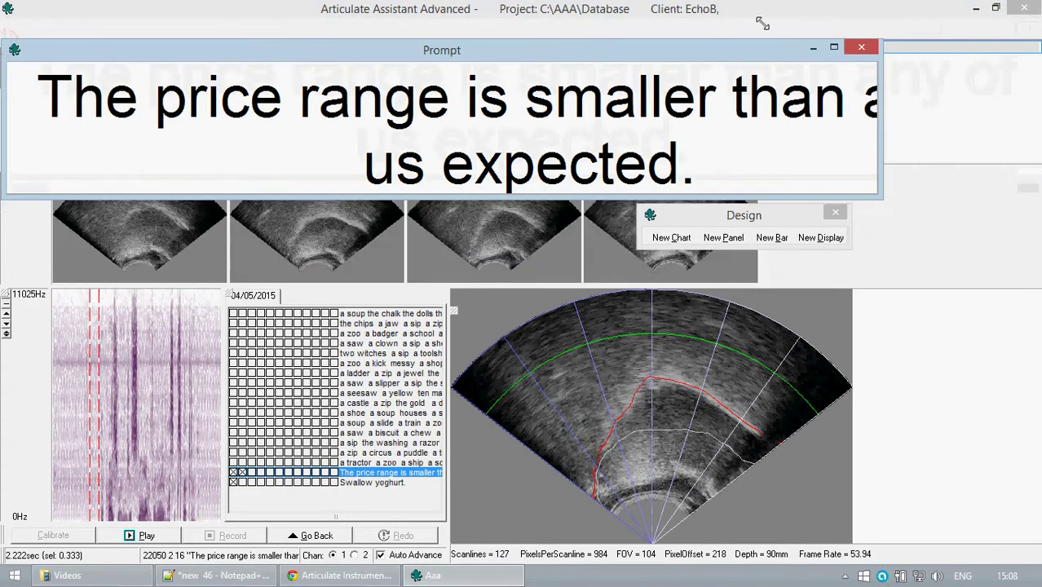
pyautogui.click(860, 48)
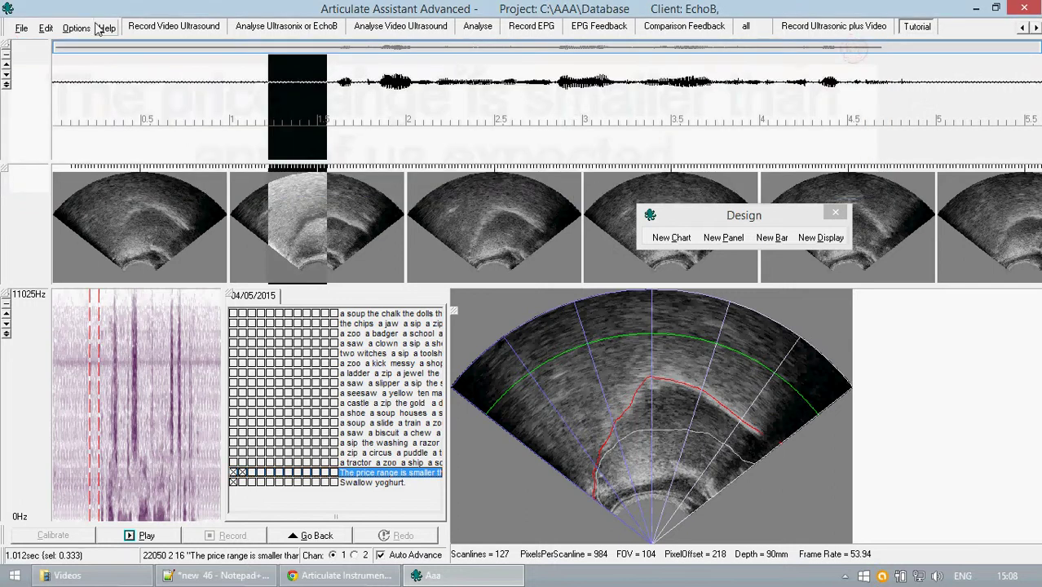
pyautogui.moveTo(4, 48); pyautogui.dragTo(8, 51)
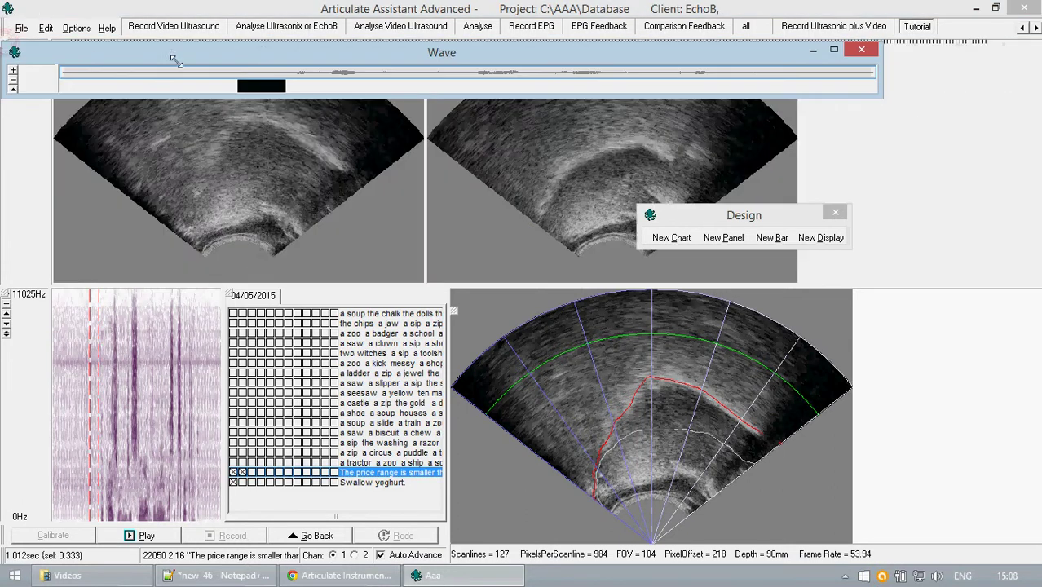
pyautogui.click(861, 50)
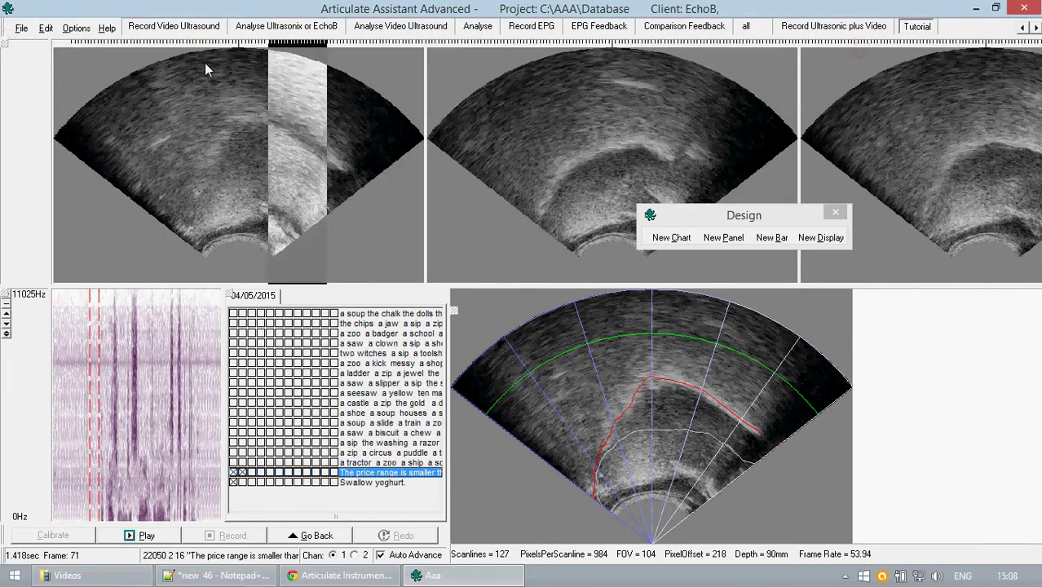
pyautogui.moveTo(7, 49); pyautogui.dragTo(8, 51)
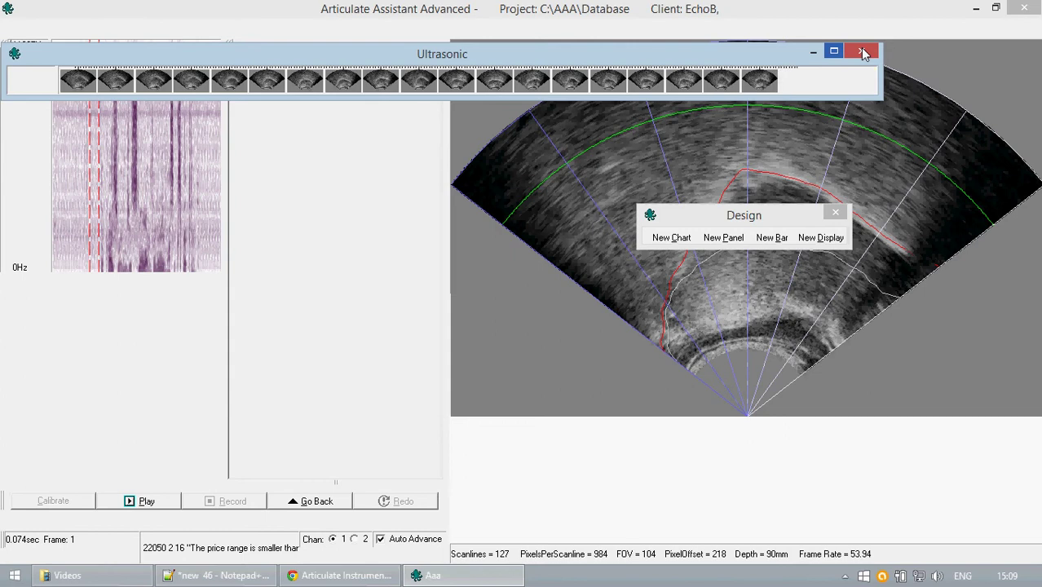
pyautogui.click(863, 53)
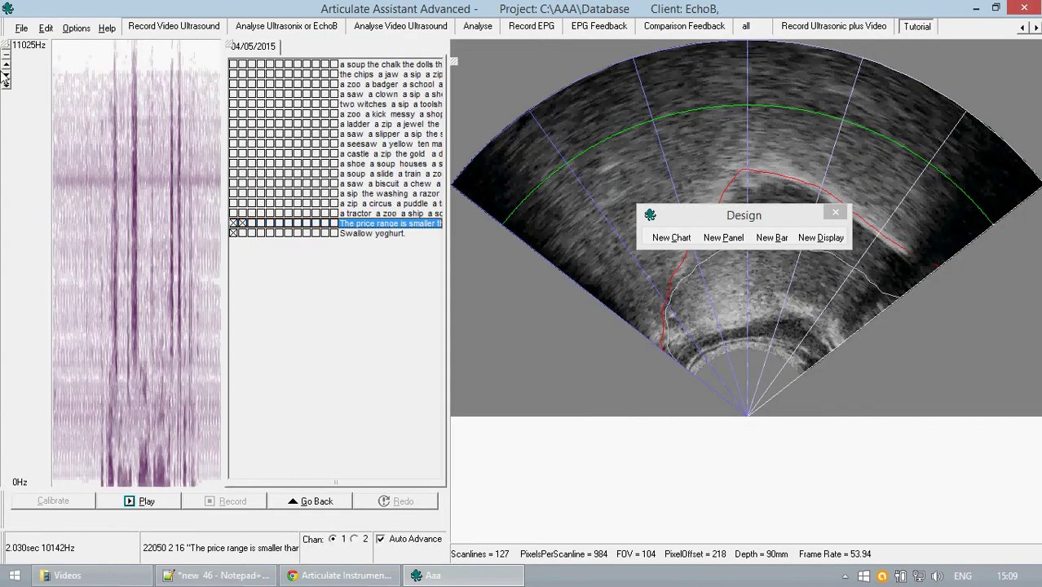
# Remove the spectrogram chart and the prompt list from the layout
pyautogui.moveTo(4, 51); pyautogui.dragTo(330, 62)
pyautogui.click(131, 52)
pyautogui.click(354, 51)
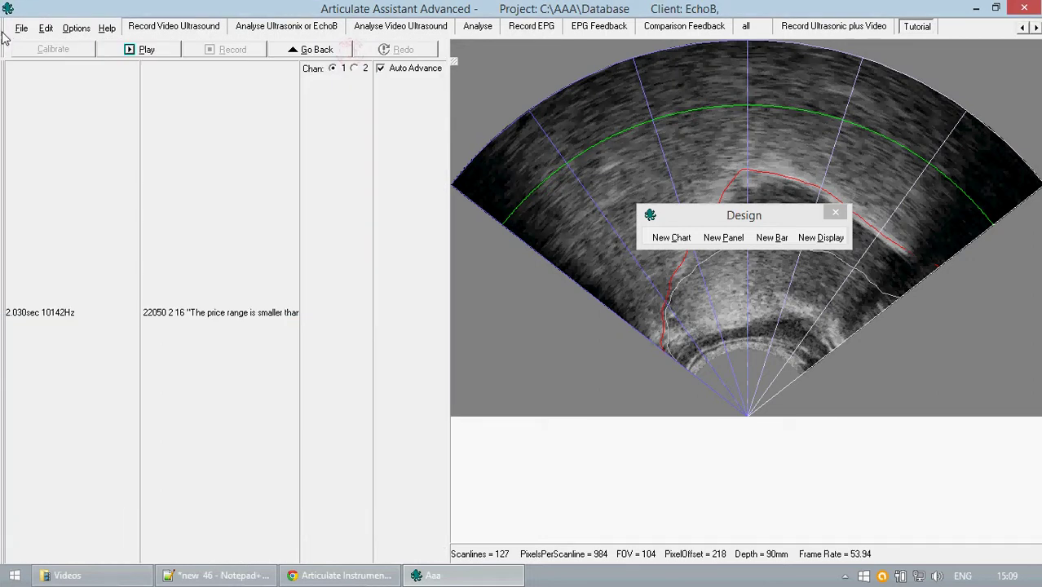
# Remove the Menu Bar and the bar of Calibrate, Play and Record controls from the layout
pyautogui.moveTo(3, 35); pyautogui.dragTo(314, 66)
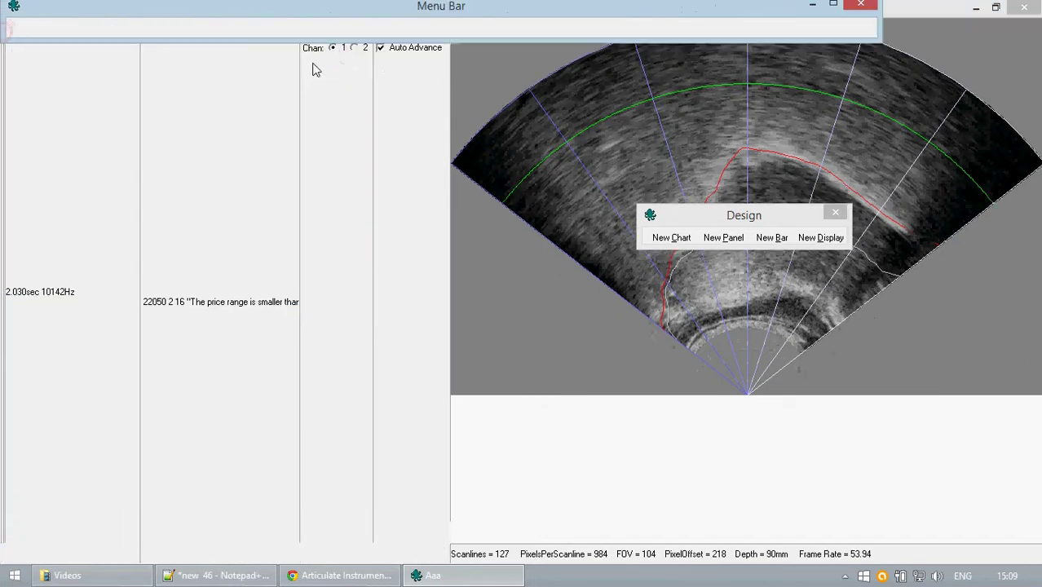
pyautogui.click(864, 8)
pyautogui.moveTo(3, 33); pyautogui.dragTo(18, 32)
pyautogui.click(350, 11)
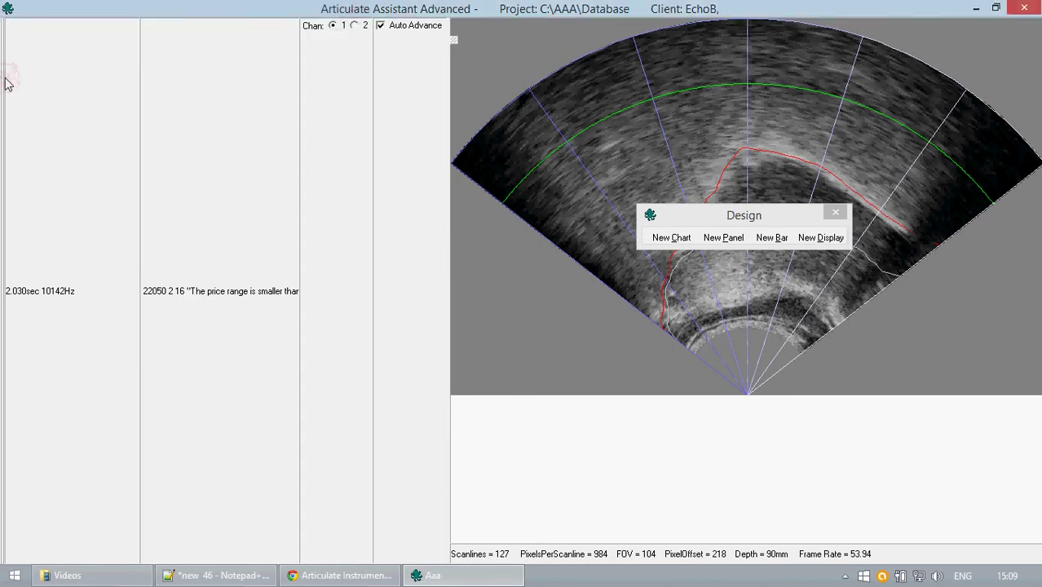
# Remove the StatusBar and the large ultrasound display so that the layout is empty
pyautogui.moveTo(5, 78); pyautogui.dragTo(273, 79)
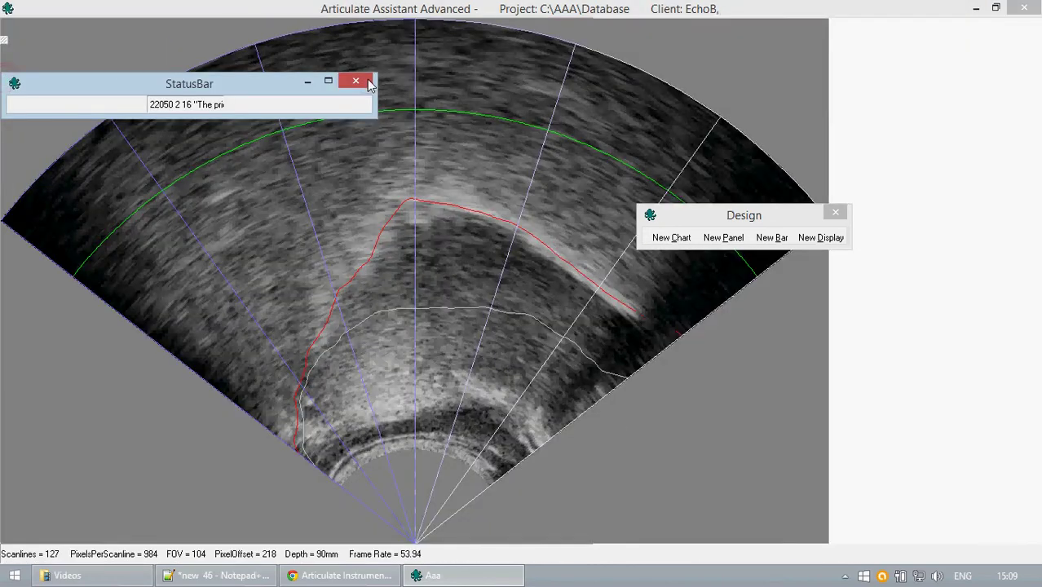
pyautogui.click(362, 79)
pyautogui.moveTo(3, 44); pyautogui.dragTo(406, 70)
pyautogui.click(486, 38)
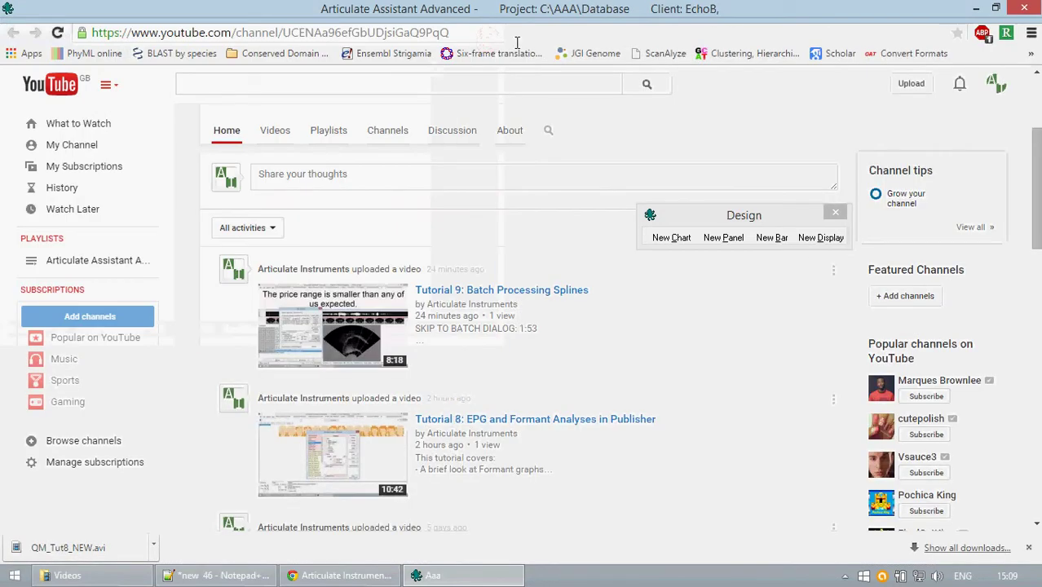
# Minimise all open windows, bring Articulate Assistant Advanced back to the front and move the Design palette to the centre
pyautogui.press('super+d')
pyautogui.click(432, 576)
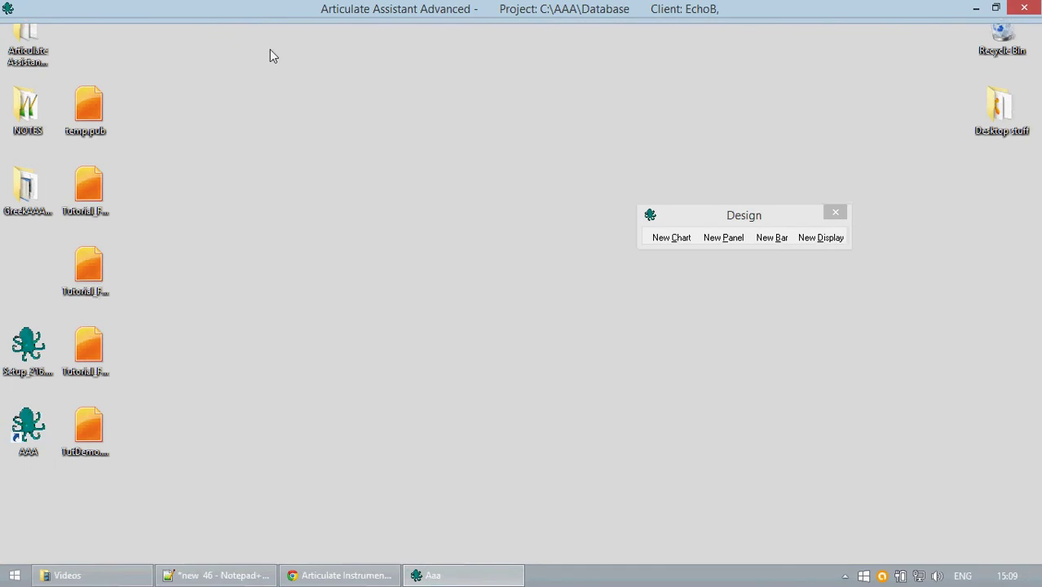
pyautogui.moveTo(702, 212); pyautogui.dragTo(470, 299)
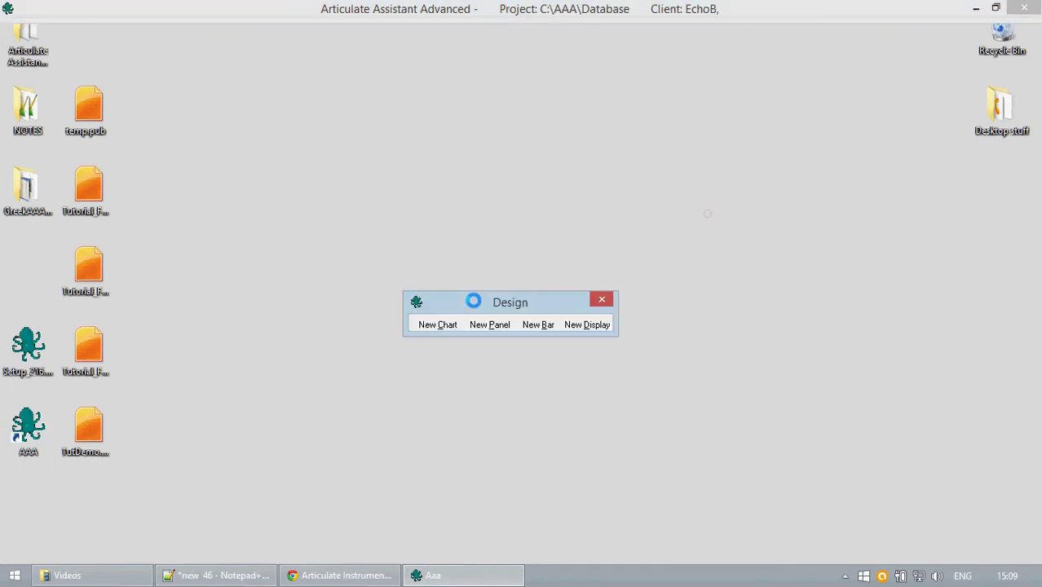
# Add Status, Duration and Menu bars to the empty layout, then restore and re-maximise the window to refresh it
pyautogui.click(530, 325)
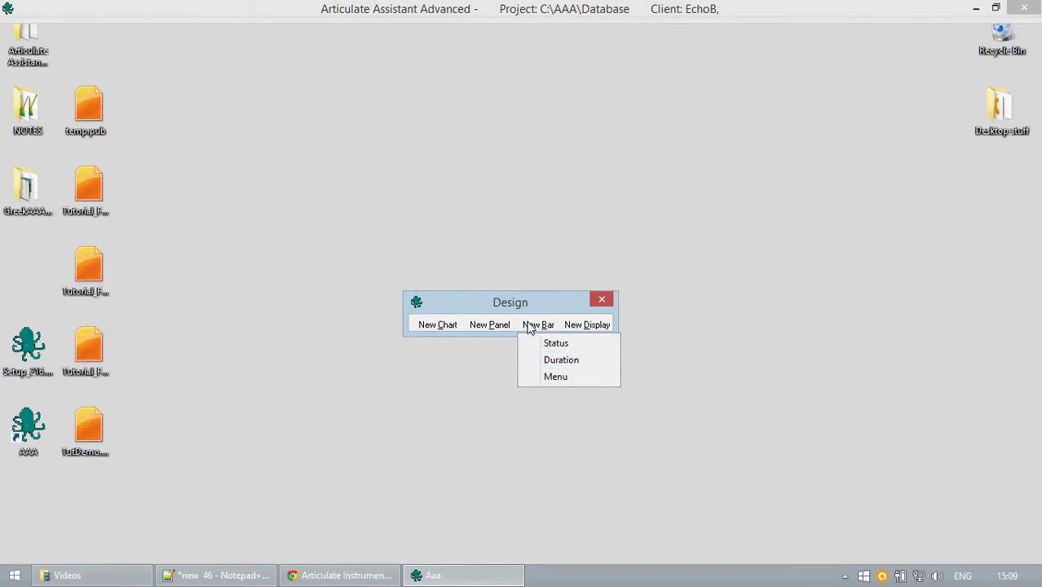
pyautogui.click(580, 346)
pyautogui.click(543, 326)
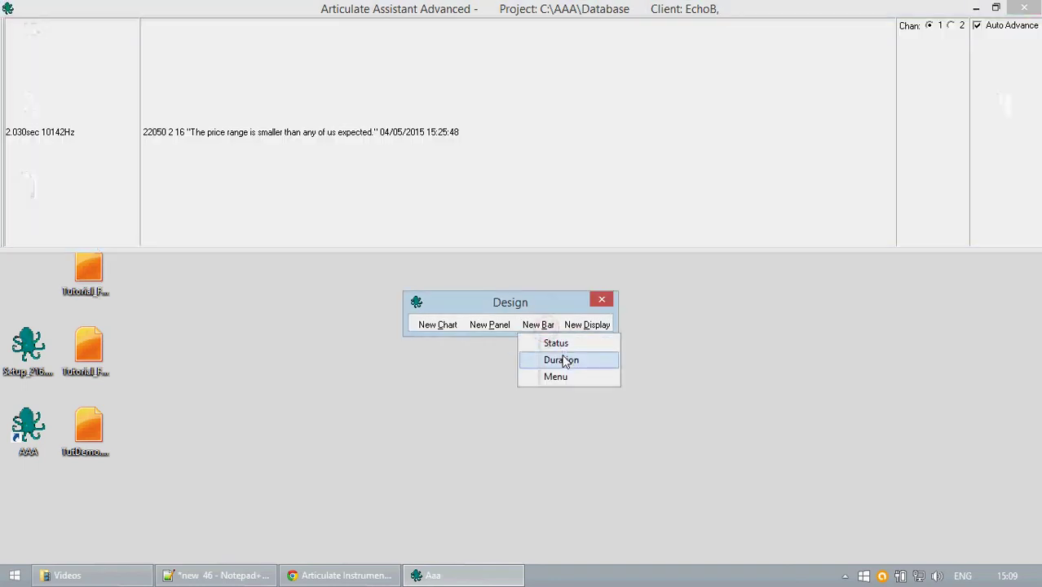
pyautogui.click(562, 359)
pyautogui.click(540, 325)
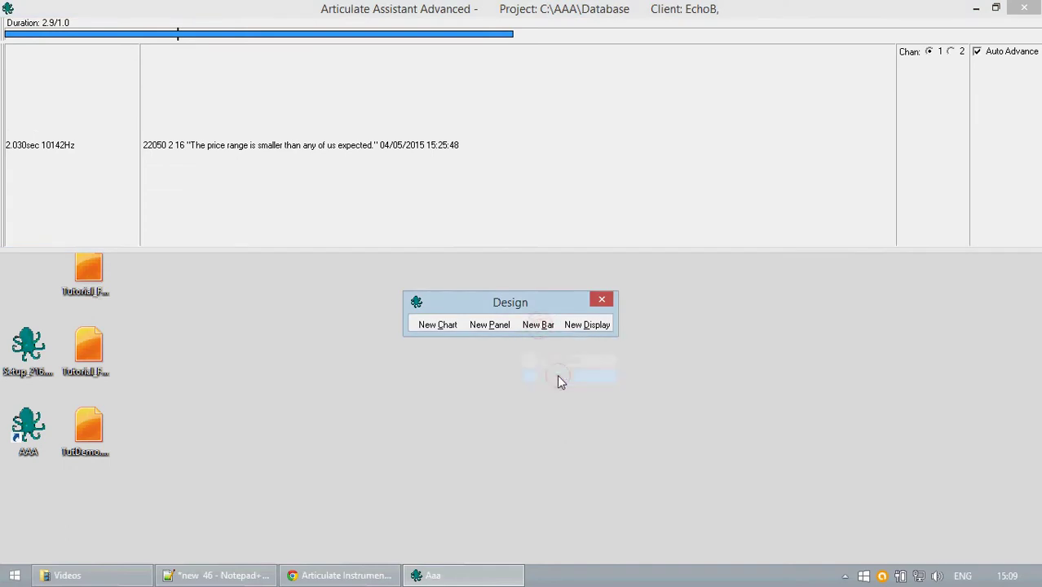
pyautogui.click(996, 8)
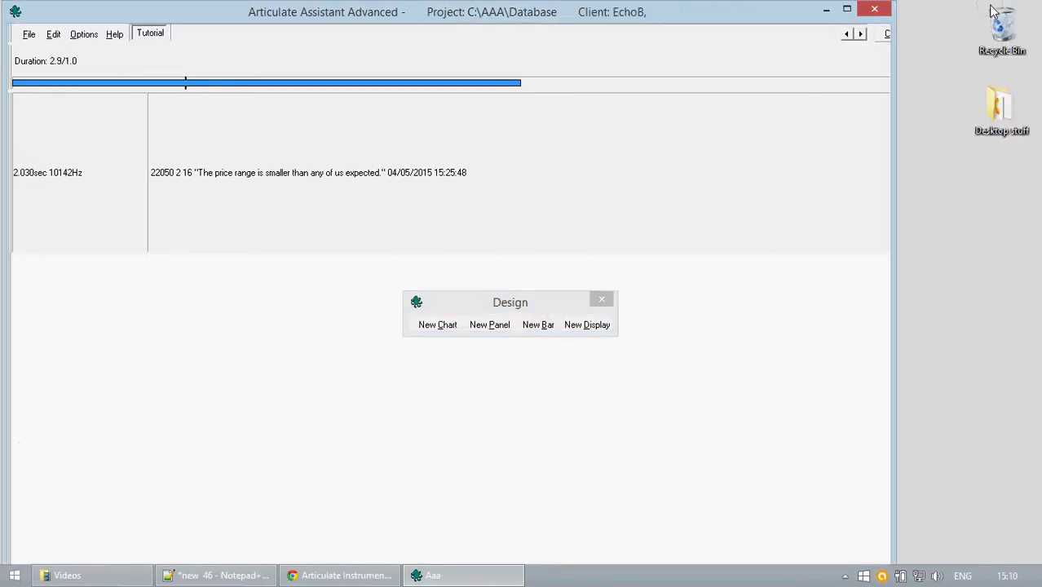
pyautogui.click(848, 11)
# Add a Wave chart to the layout and select a stretch about 1.67 s long in its waveform
pyautogui.click(484, 325)
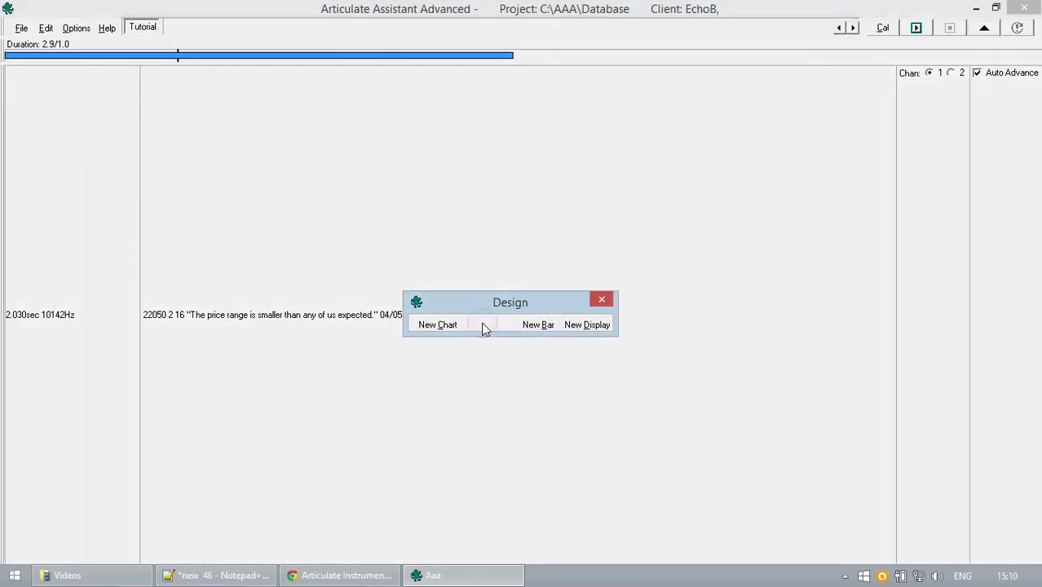
pyautogui.click(437, 326)
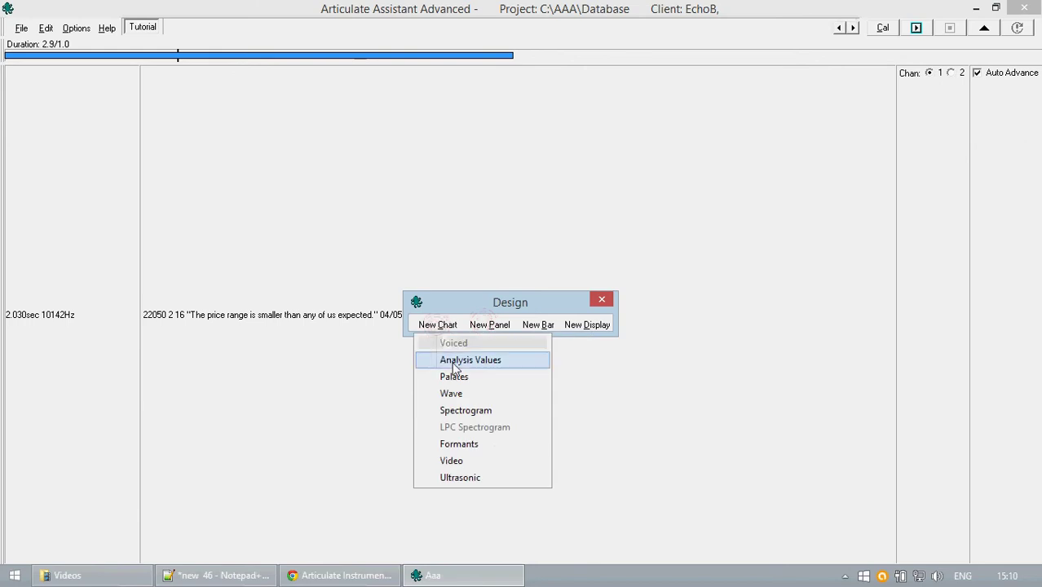
pyautogui.click(487, 396)
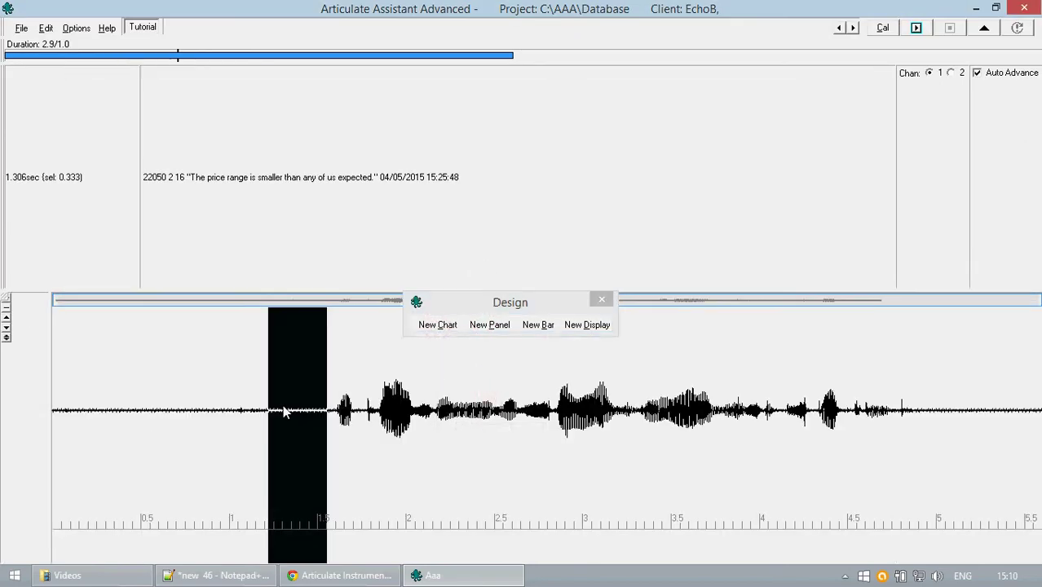
pyautogui.moveTo(194, 424); pyautogui.dragTo(489, 433)
# Add an Ultrasonic chart, dock it beside the waveform in the right half of that row, and move the Design palette above the charts
pyautogui.click(440, 324)
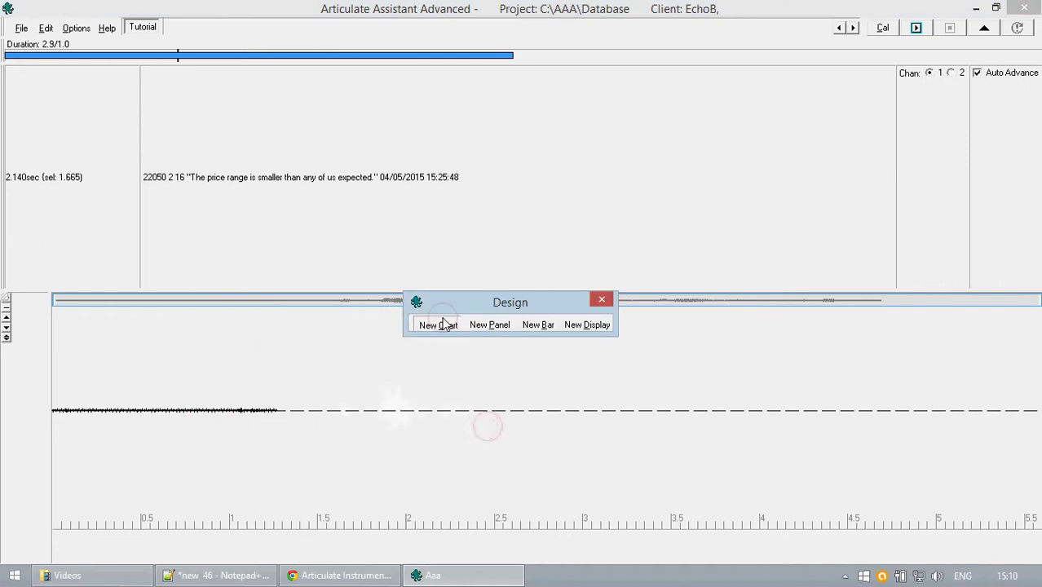
pyautogui.click(454, 476)
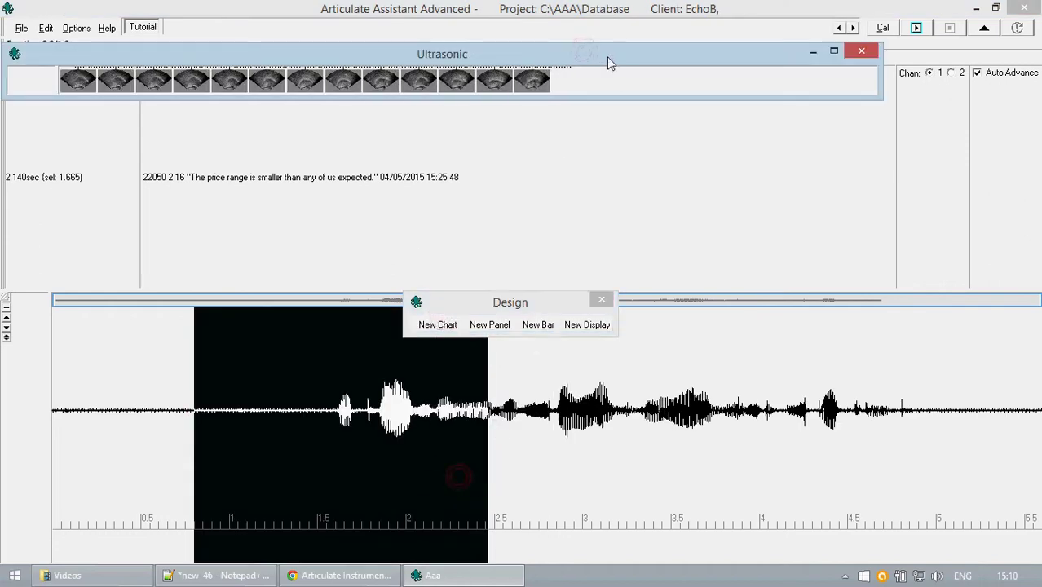
pyautogui.moveTo(601, 59); pyautogui.dragTo(937, 436)
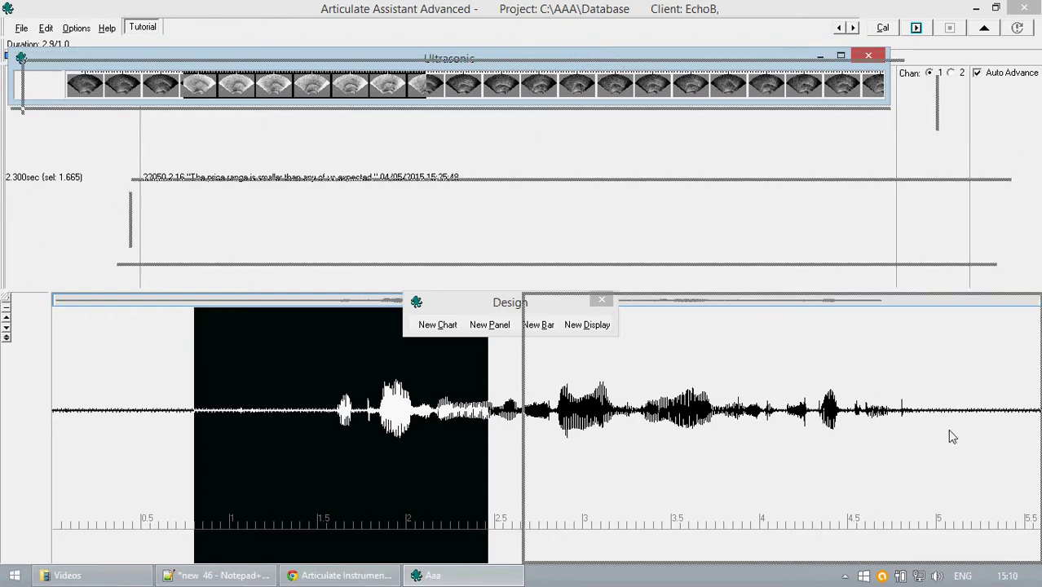
pyautogui.moveTo(1011, 528); pyautogui.dragTo(911, 479)
pyautogui.moveTo(522, 301); pyautogui.dragTo(601, 193)
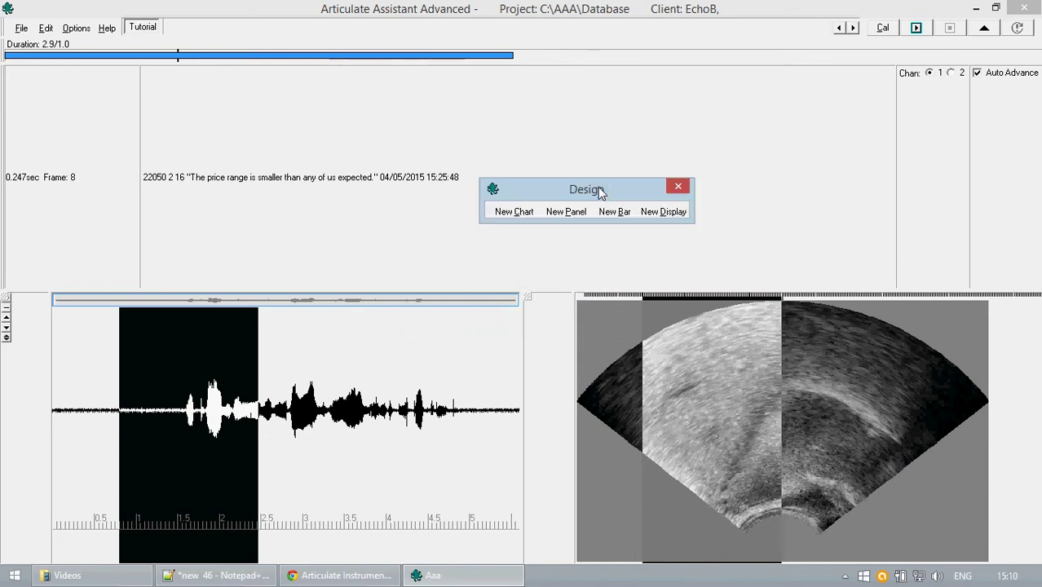
# Switch to the Record EPG setup without saving, and return to the Tutorial setup to reload its stored layout
pyautogui.click(846, 31)
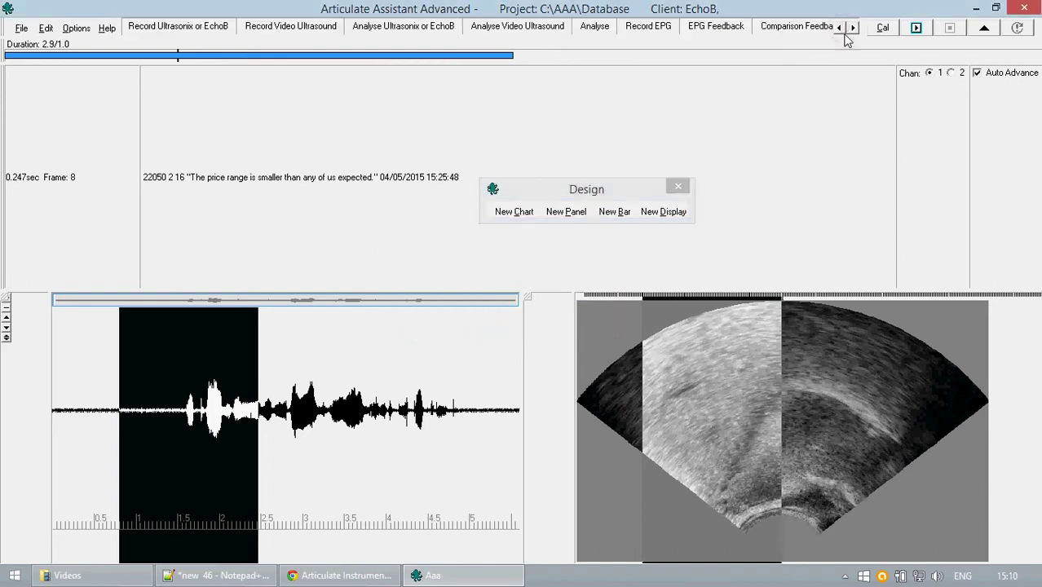
pyautogui.click(852, 28)
pyautogui.click(852, 28)
pyautogui.click(852, 28)
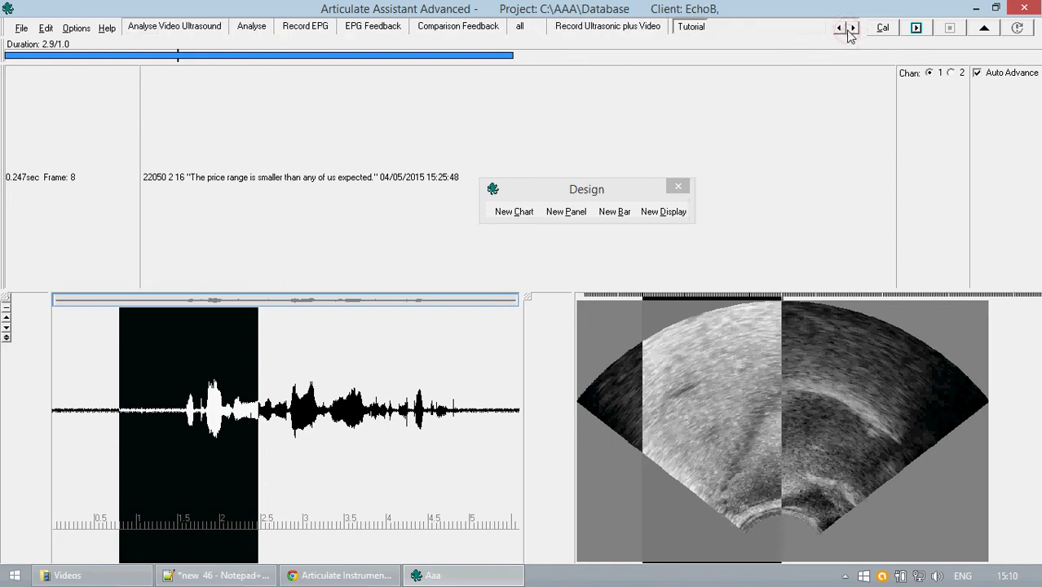
pyautogui.click(317, 29)
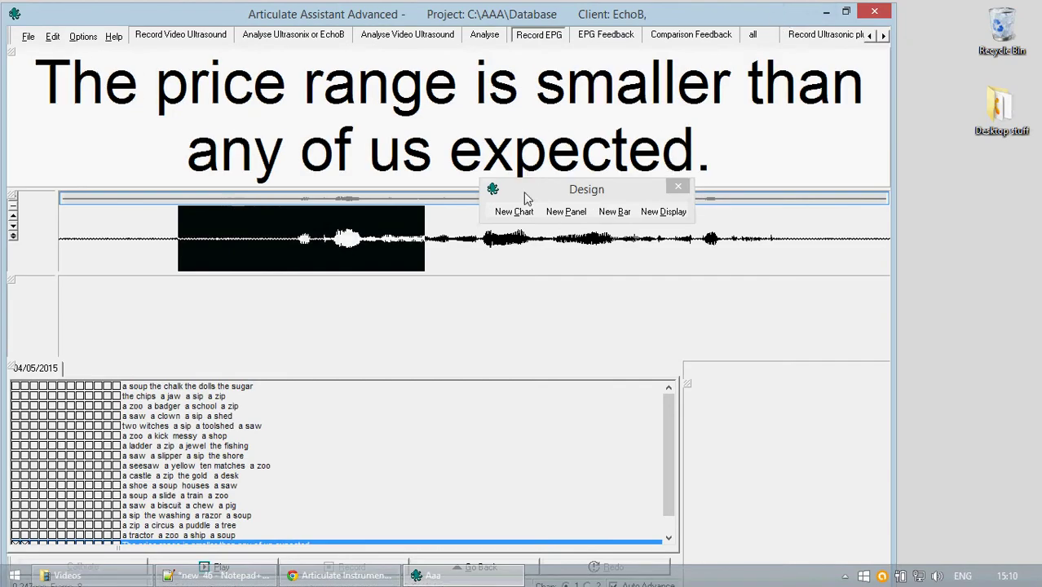
pyautogui.click(883, 35)
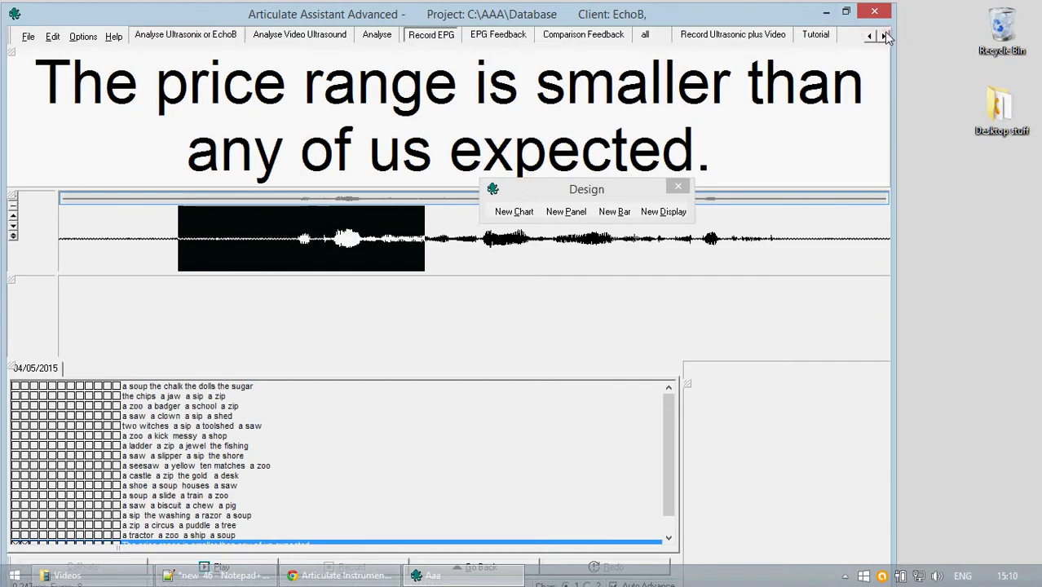
pyautogui.click(819, 37)
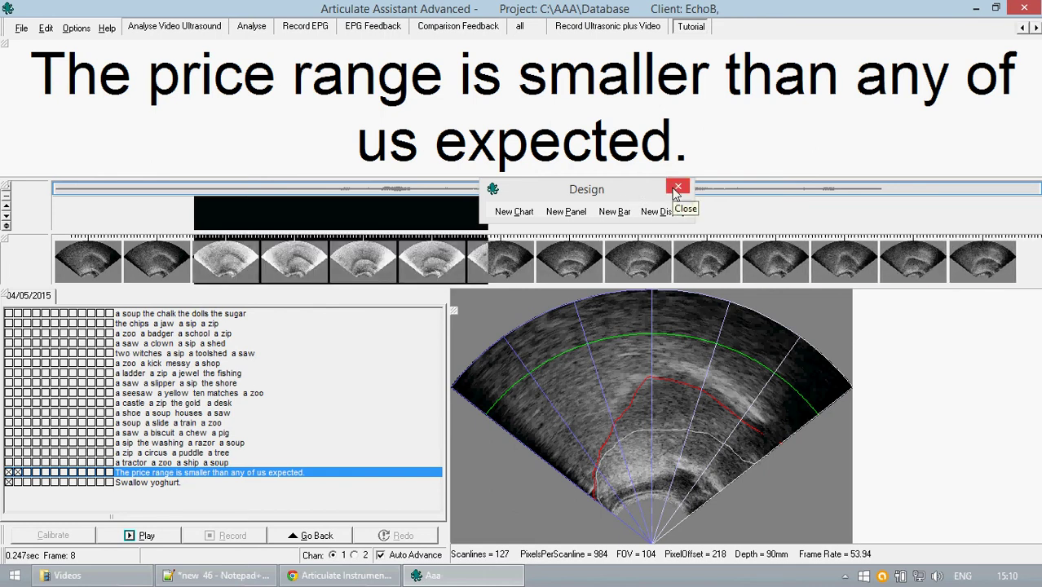
# Save the layout to the existing Tutorial setup and close the Design palette to leave Design mode
pyautogui.click(688, 28)
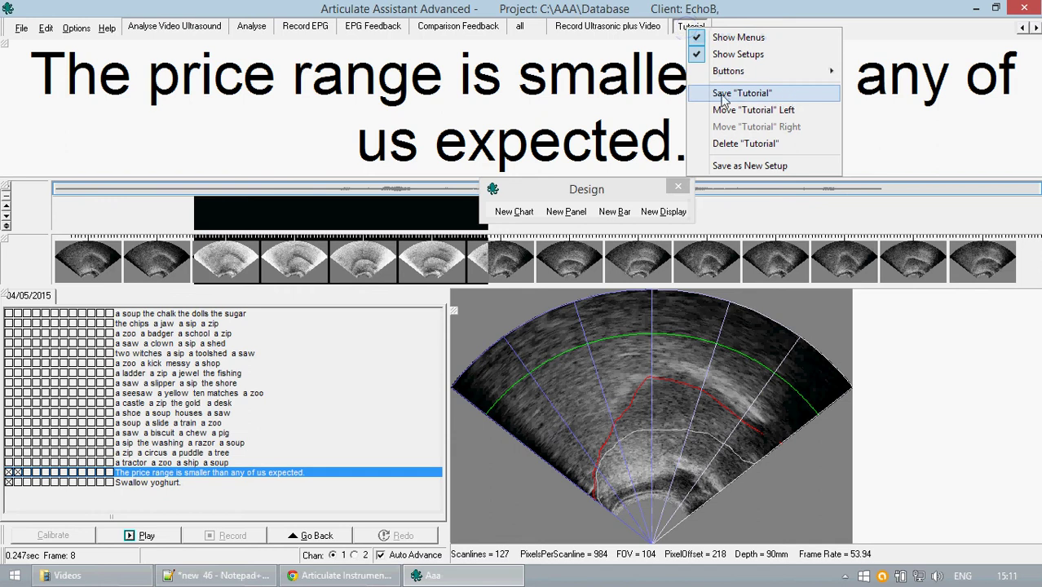
pyautogui.click(788, 95)
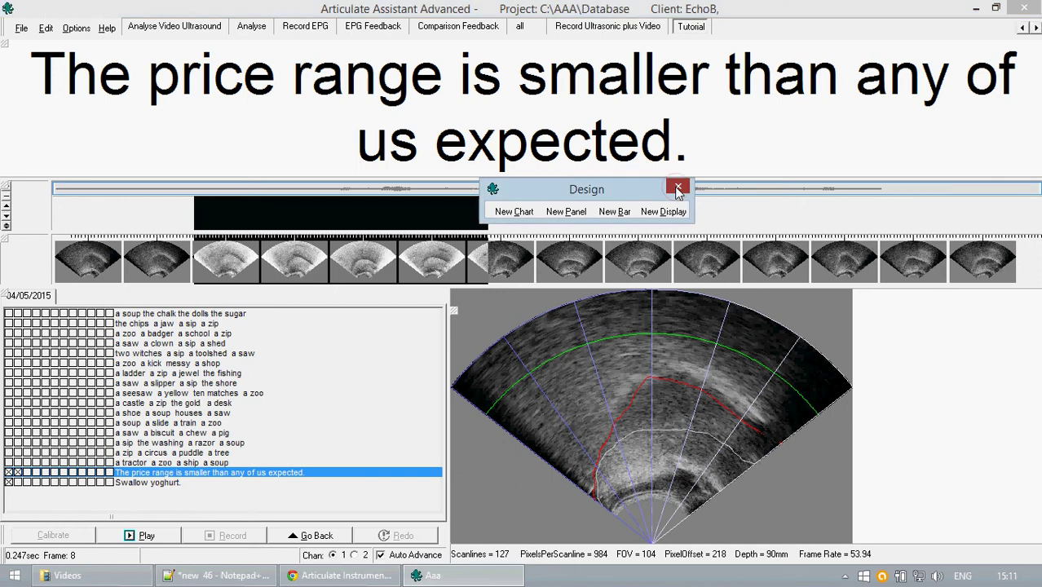
pyautogui.click(677, 189)
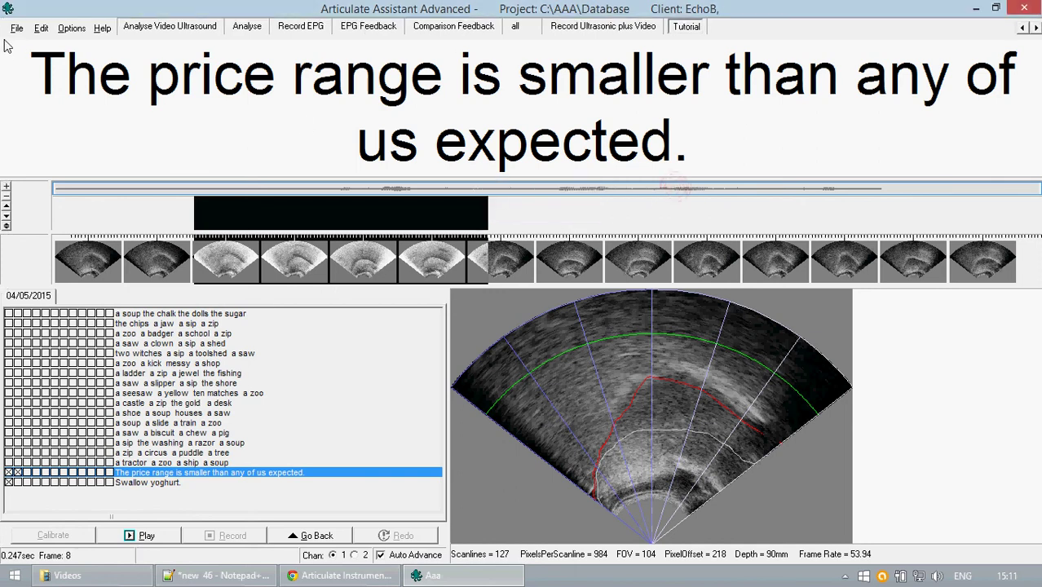